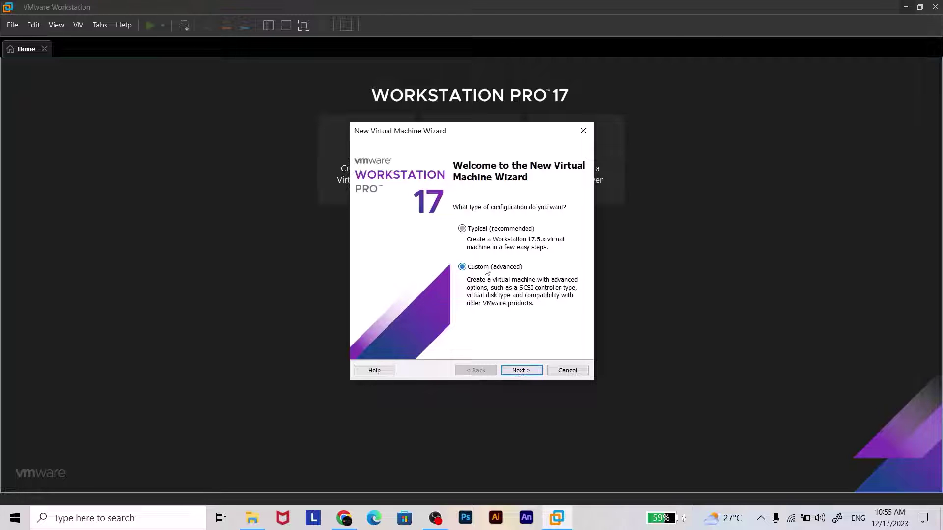
Begin a custom virtual machine with Workstation 17.5.x compatibility and load the Bliss-v16.8-x86_64 ISO from Downloads as the installer image
{"action": "left_click", "coordinate": [530, 371]}
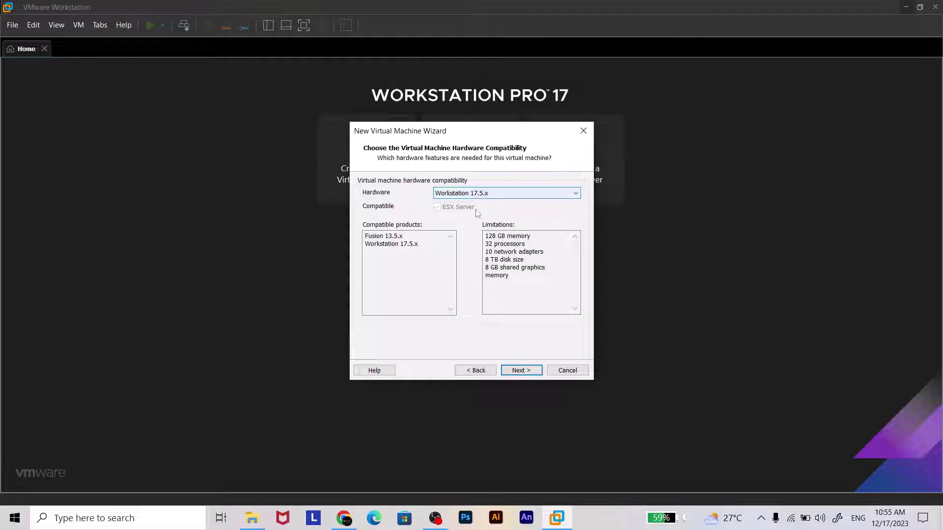
{"action": "left_click", "coordinate": [533, 371]}
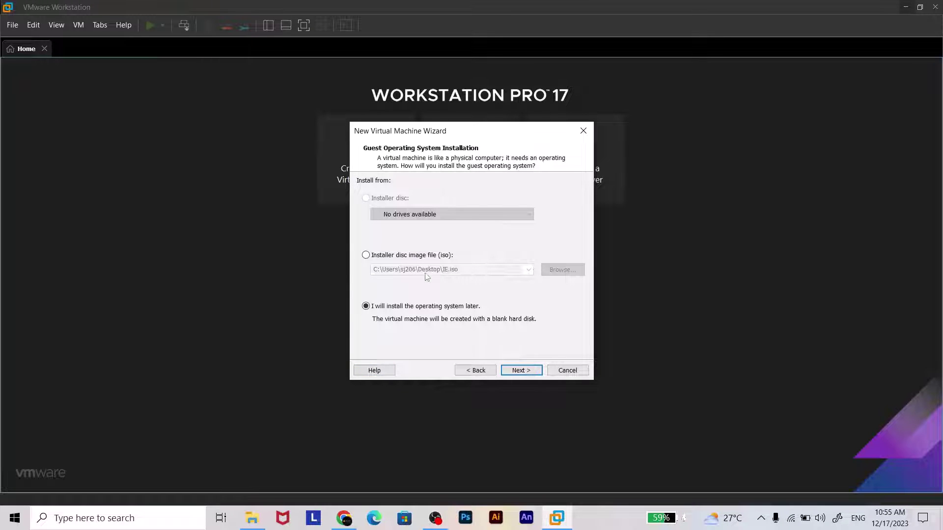
{"action": "left_click", "coordinate": [414, 258]}
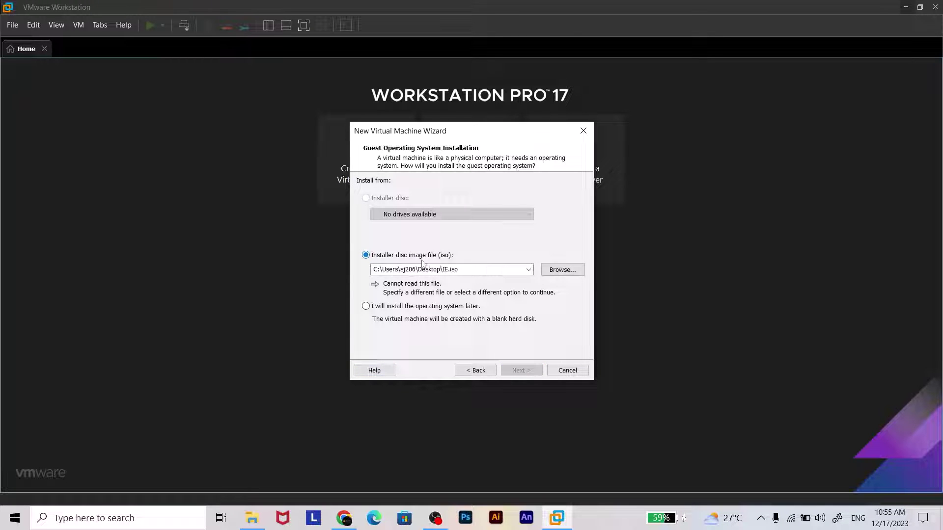
{"action": "left_click", "coordinate": [560, 271]}
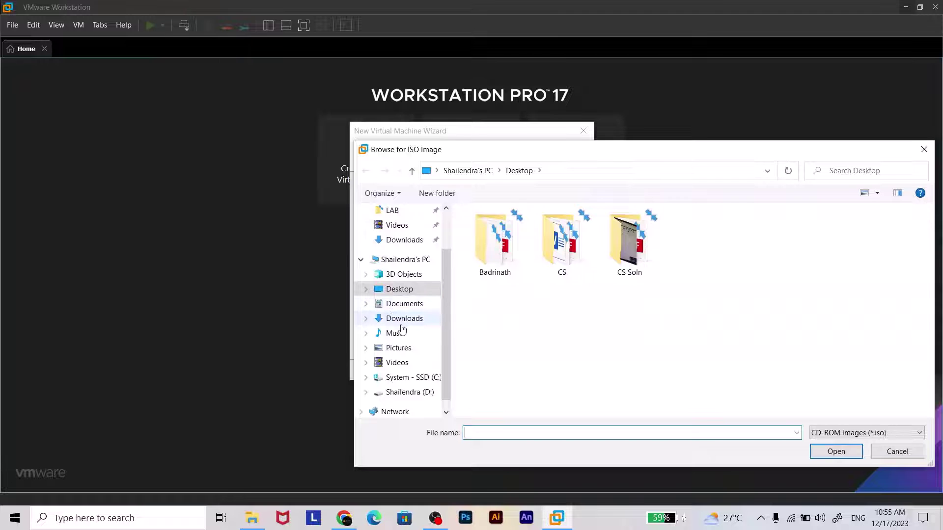
{"action": "left_click", "coordinate": [400, 320]}
{"action": "double_click", "coordinate": [500, 264]}
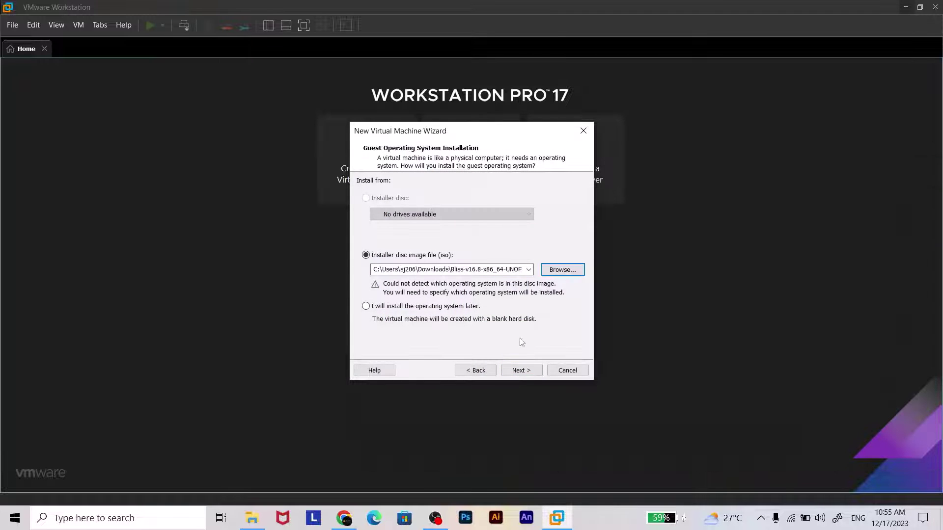
{"action": "left_click", "coordinate": [523, 370]}
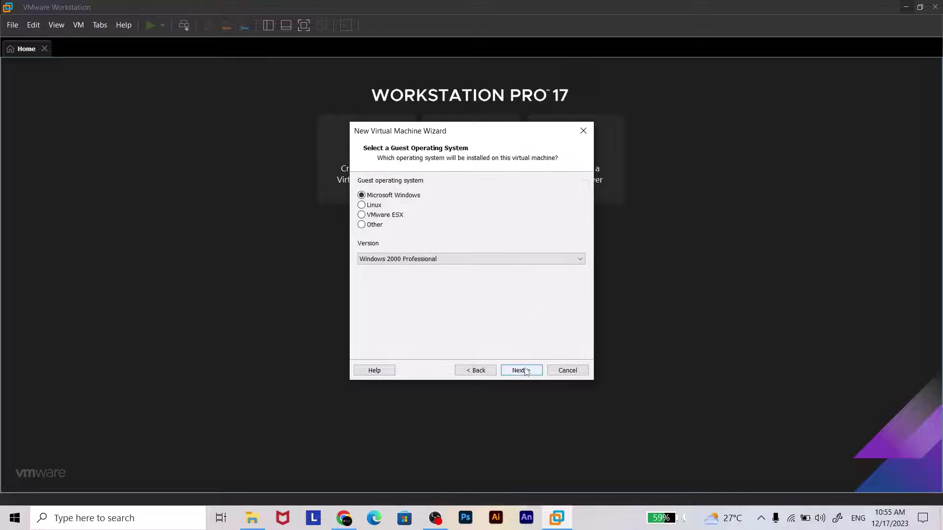
Set the guest operating system to Linux, version Other Linux 6.x kernel 64-bit
{"action": "left_click", "coordinate": [477, 259]}
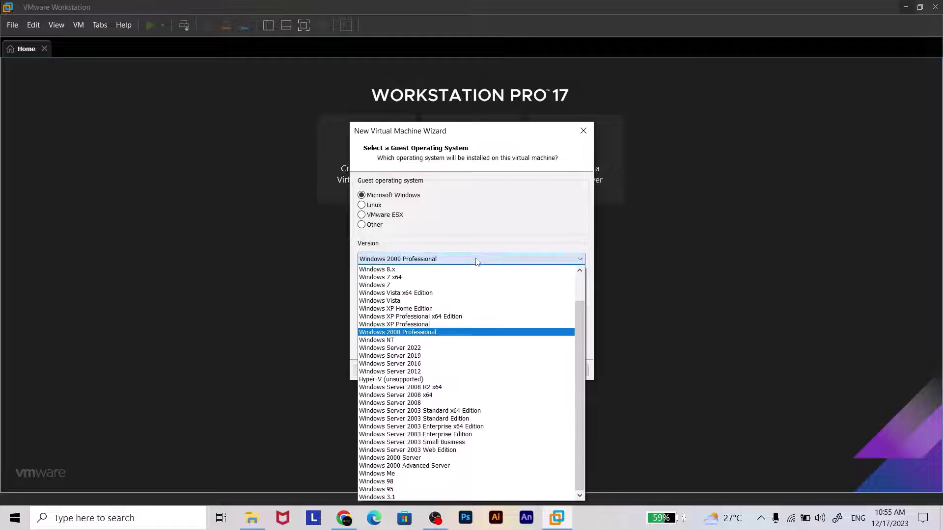
{"action": "scroll", "coordinate": [488, 322], "scroll_direction": "up", "scroll_amount": 3}
{"action": "left_click", "coordinate": [431, 221]}
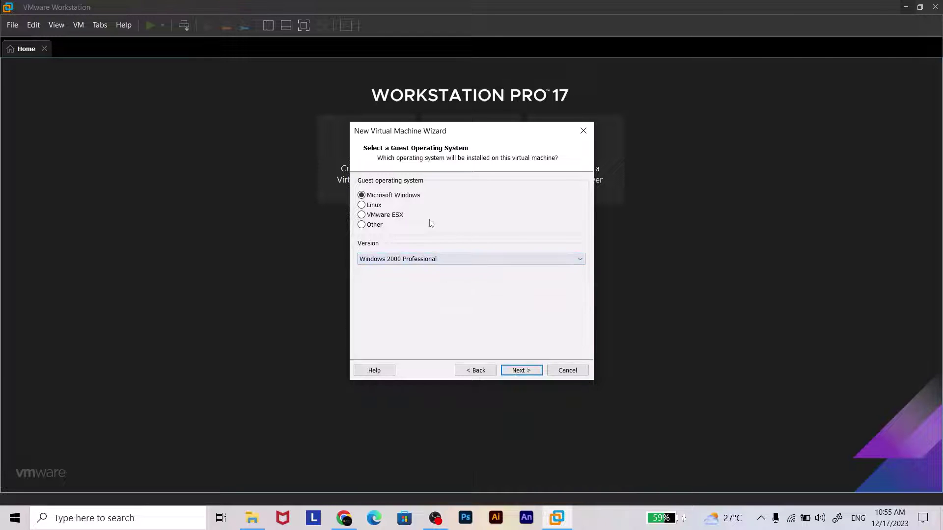
{"action": "left_click", "coordinate": [378, 225]}
{"action": "left_click", "coordinate": [373, 206]}
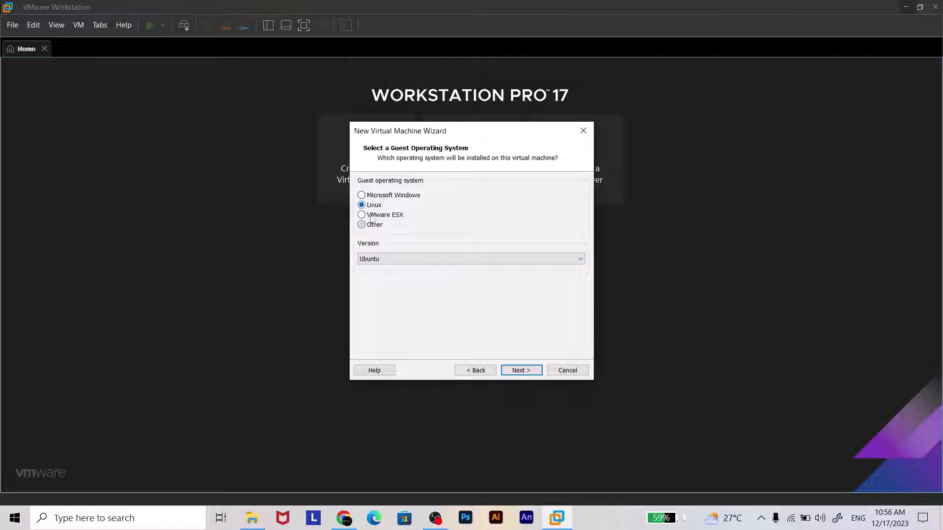
{"action": "left_click", "coordinate": [397, 259]}
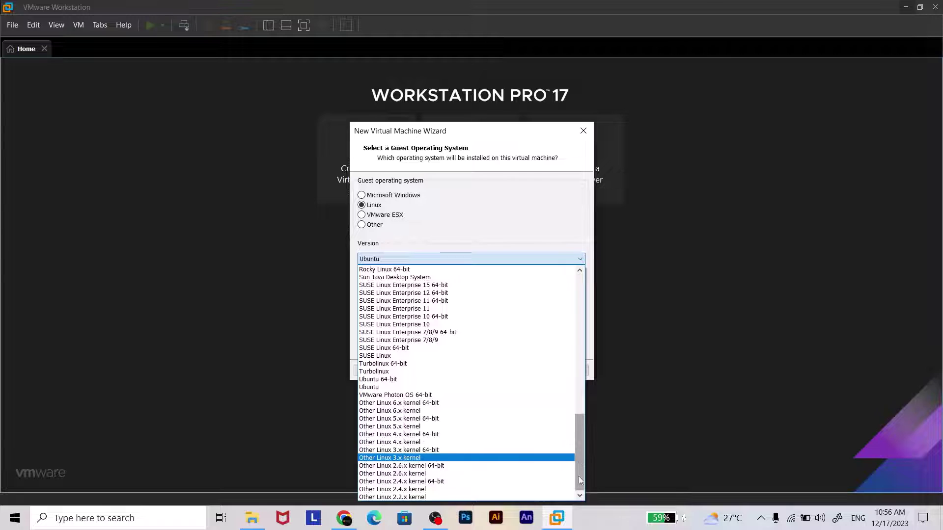
{"action": "mouse_move", "coordinate": [580, 481]}
{"action": "left_mouse_down"}
{"action": "mouse_move", "coordinate": [572, 298]}
{"action": "mouse_move", "coordinate": [580, 468]}
{"action": "left_mouse_up"}
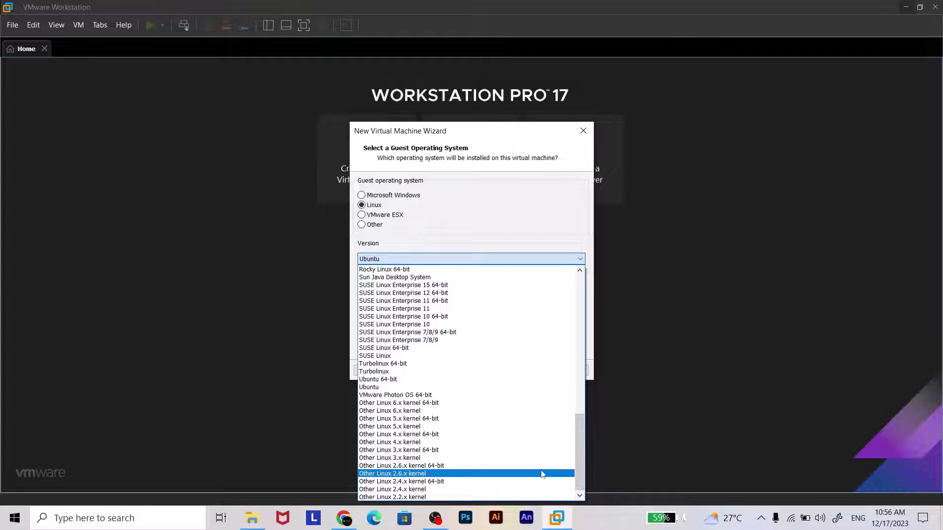
{"action": "left_click", "coordinate": [501, 404]}
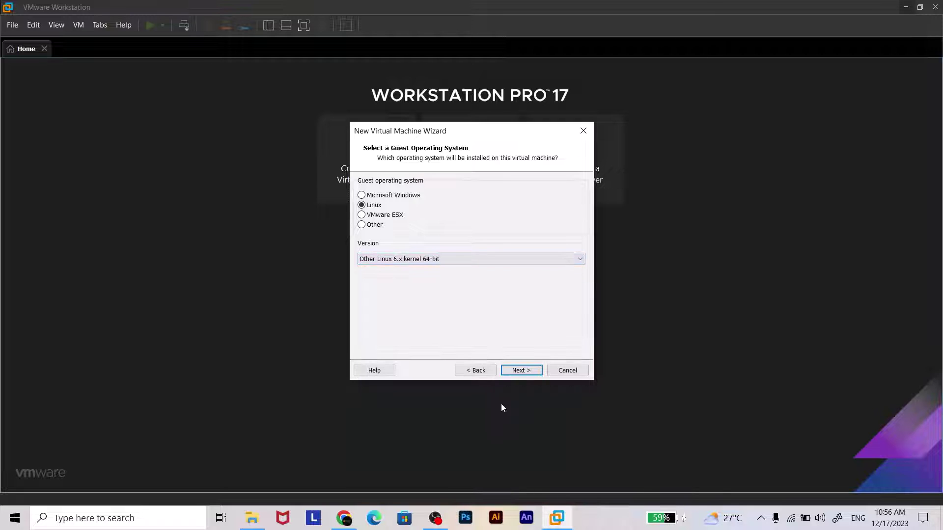
{"action": "left_click", "coordinate": [521, 374]}
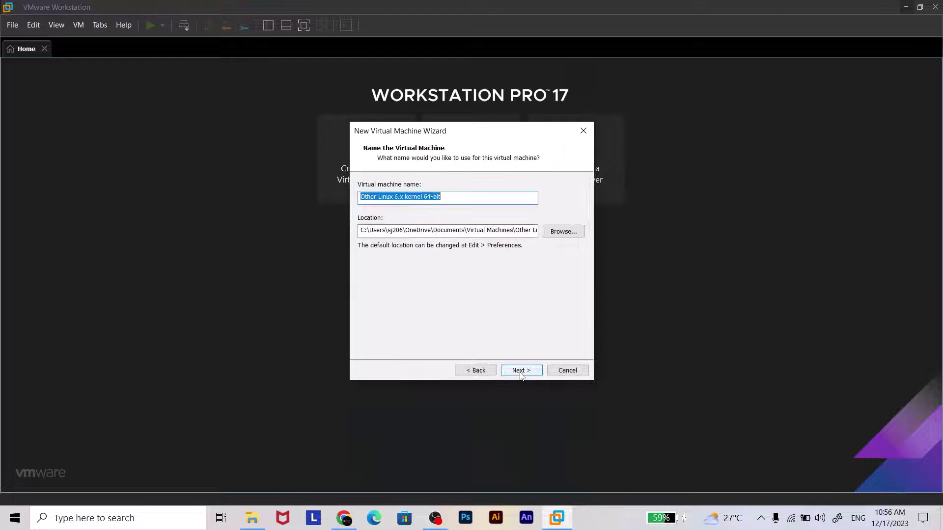
Browse the virtual machine location to the Desktop and create a new folder there
{"action": "left_click", "coordinate": [559, 236]}
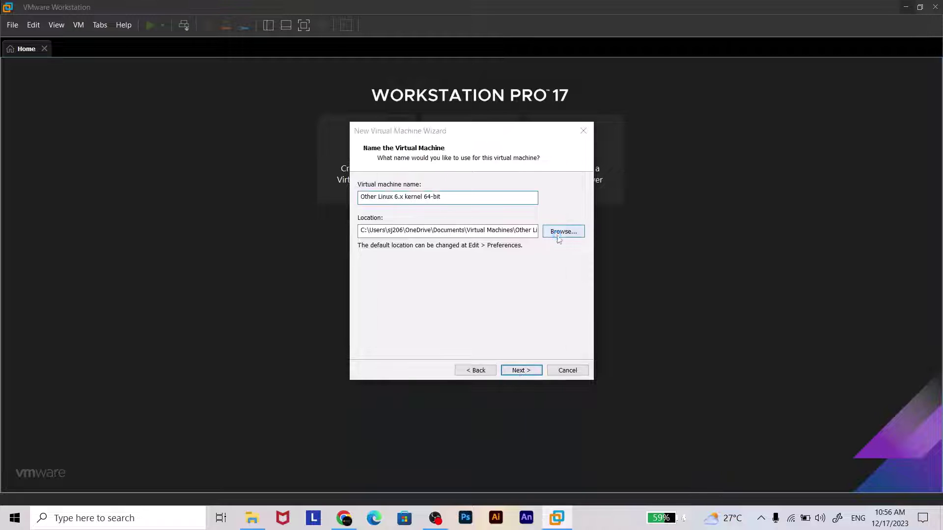
{"action": "left_click", "coordinate": [438, 263]}
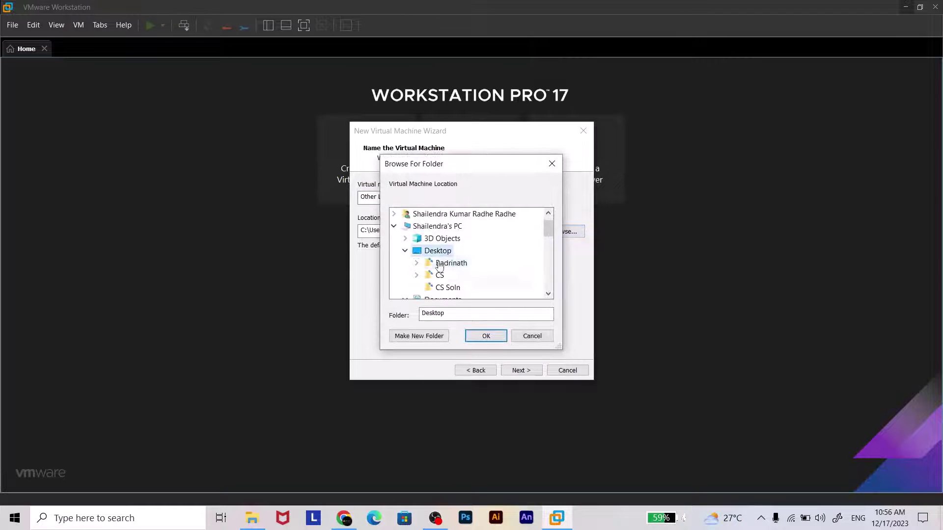
{"action": "left_click", "coordinate": [487, 336]}
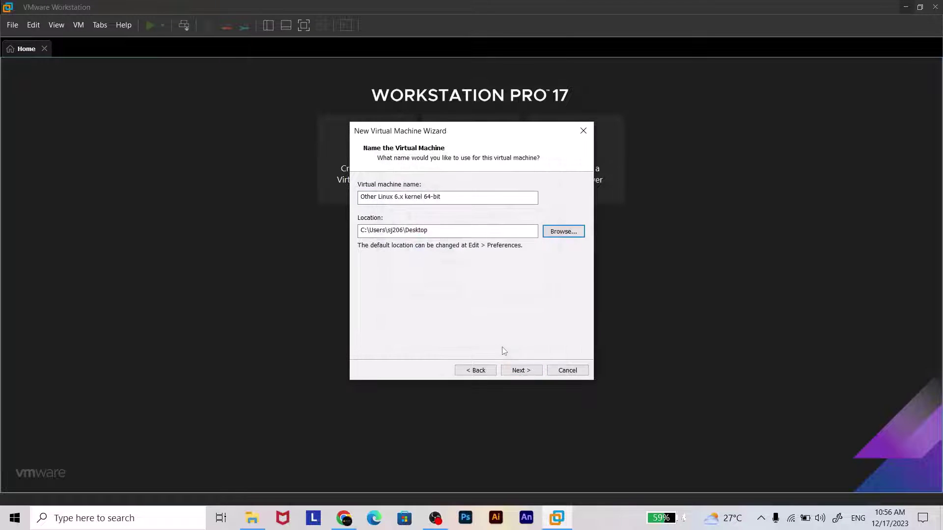
{"action": "left_click", "coordinate": [550, 235]}
{"action": "left_click", "coordinate": [418, 336]}
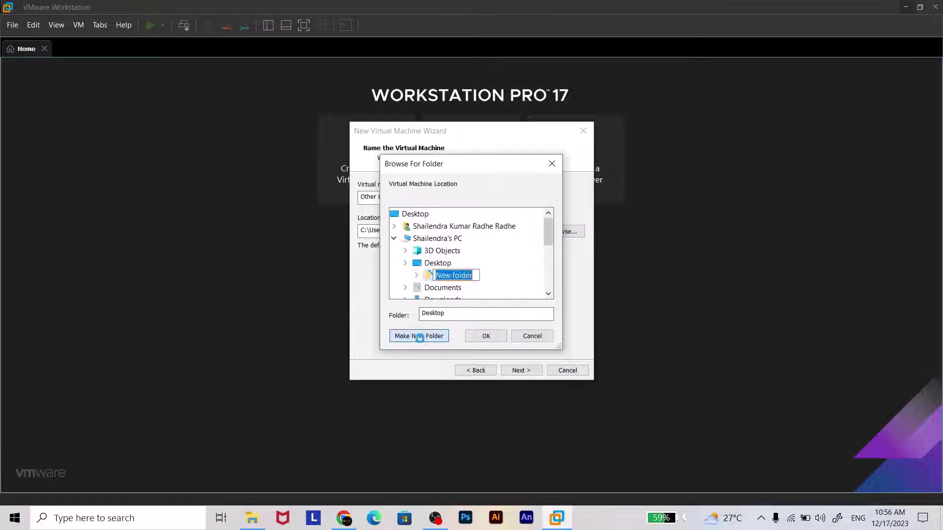
{"action": "key", "text": "Return"}
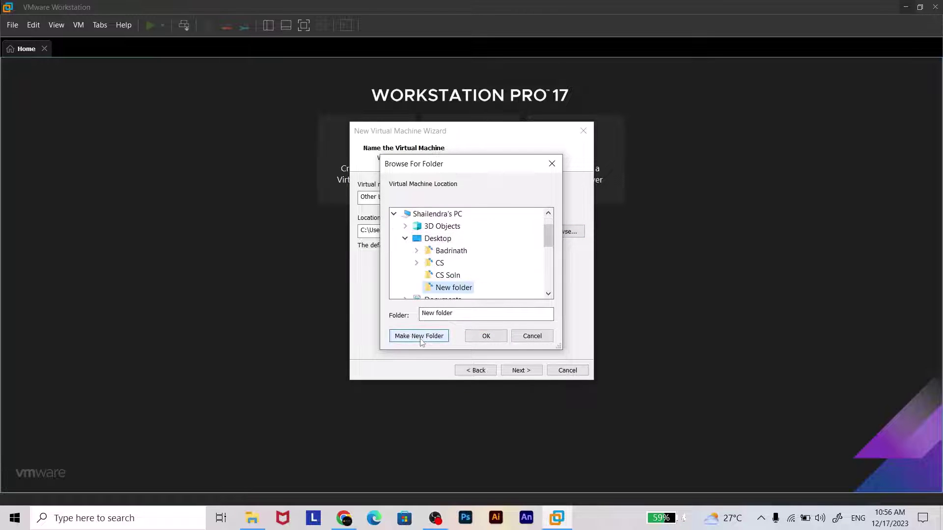
Rename the new Desktop folder to VM and accept it as the virtual machine's location
{"action": "right_click", "coordinate": [444, 288]}
{"action": "left_click", "coordinate": [474, 249]}
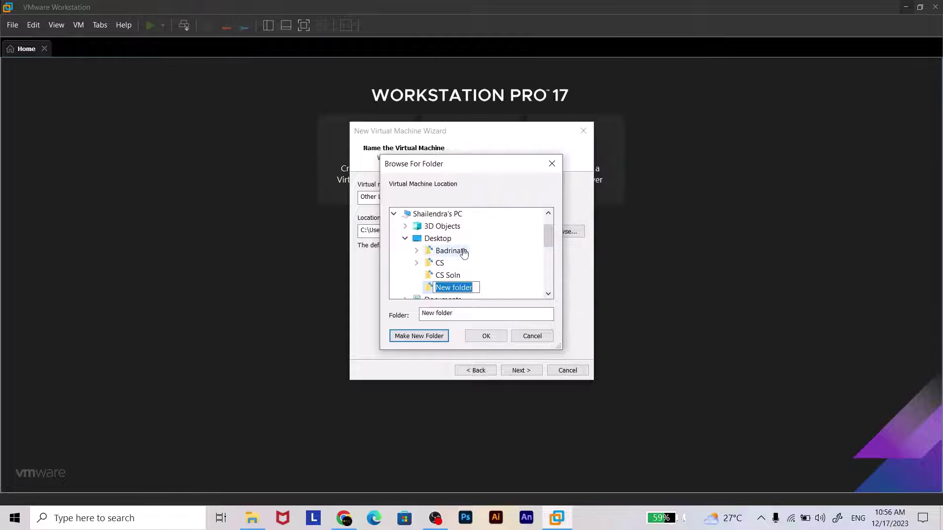
{"action": "key", "text": "Caps_Lock"}
{"action": "type", "text": "VM"}
{"action": "key", "text": "Return"}
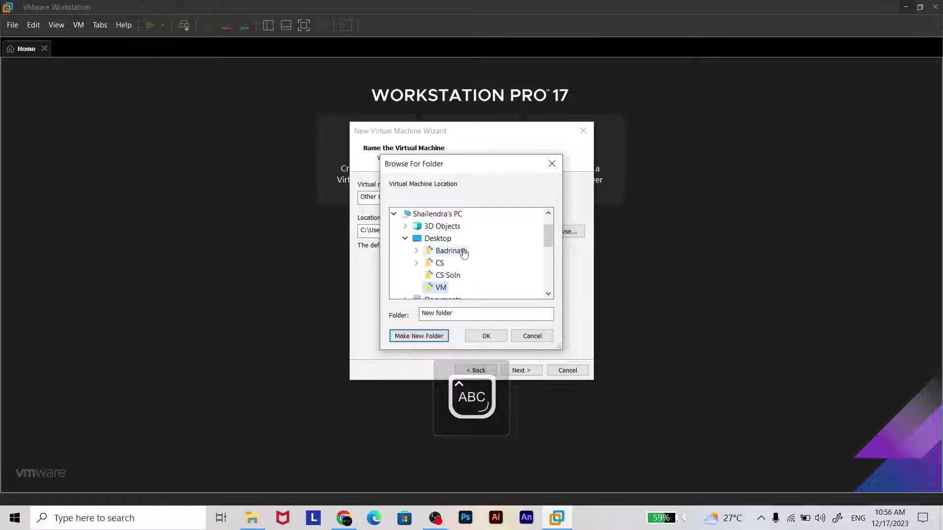
{"action": "left_click", "coordinate": [486, 336]}
{"action": "left_click", "coordinate": [509, 369]}
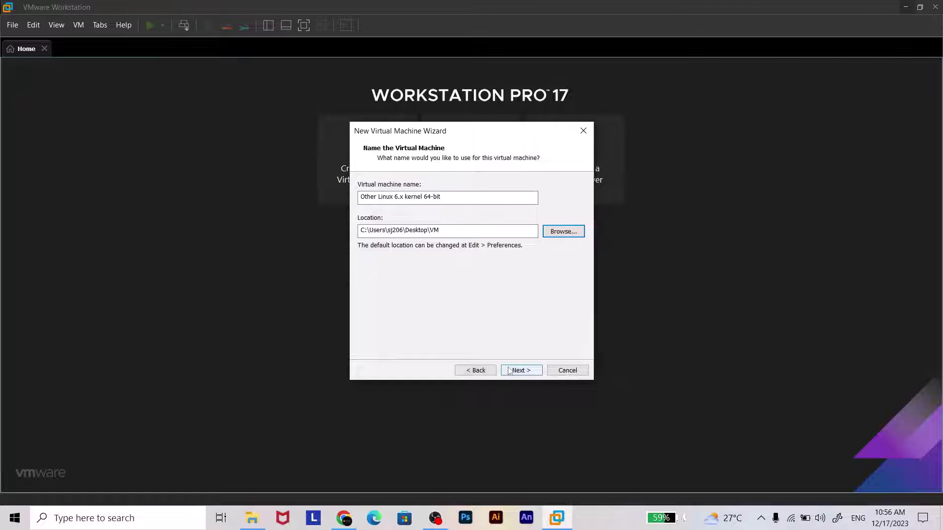
Configure the virtual machine with 1 processor and 3 cores per processor
{"action": "left_click", "coordinate": [520, 191]}
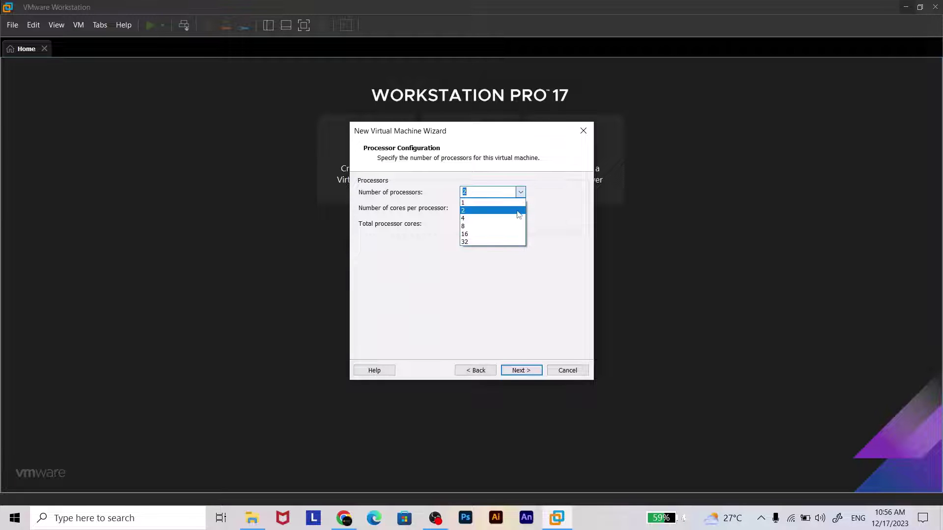
{"action": "left_click", "coordinate": [514, 211]}
{"action": "key", "text": "Tab"}
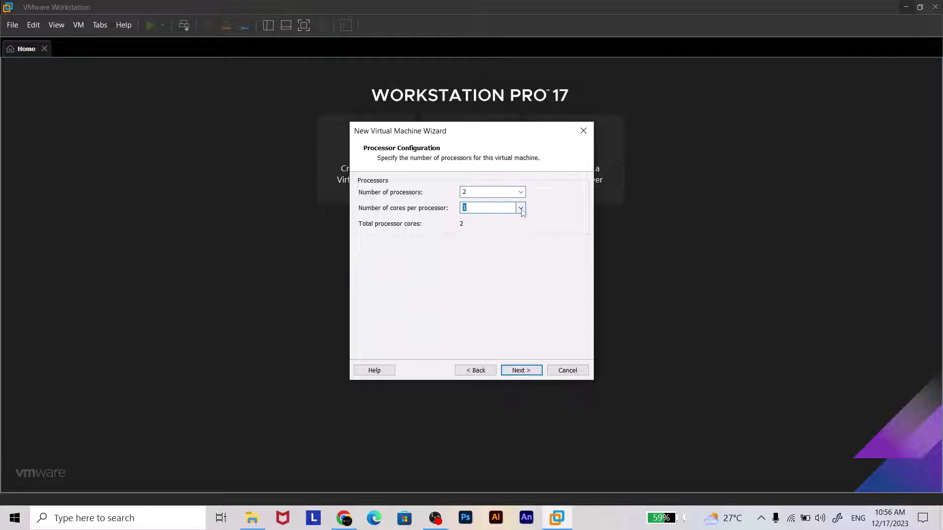
{"action": "left_click", "coordinate": [520, 192]}
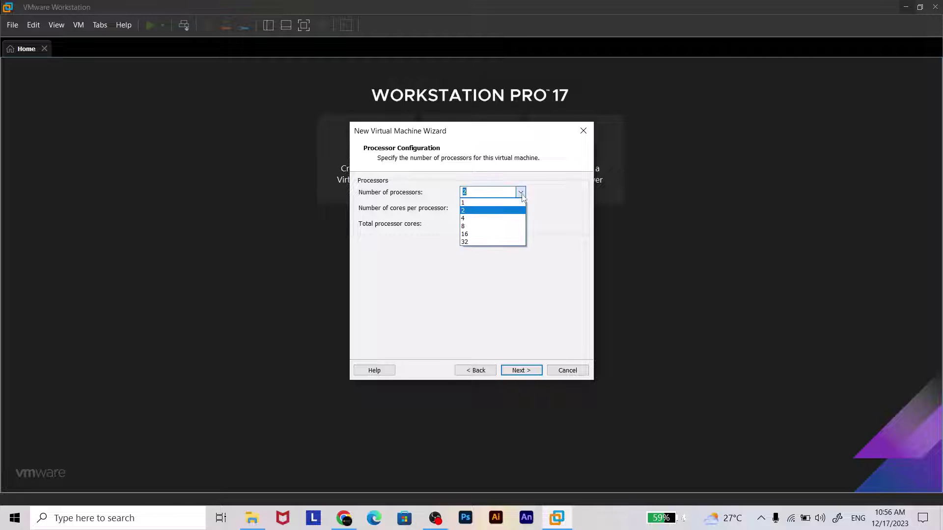
{"action": "left_click", "coordinate": [520, 201]}
{"action": "left_click", "coordinate": [521, 208]}
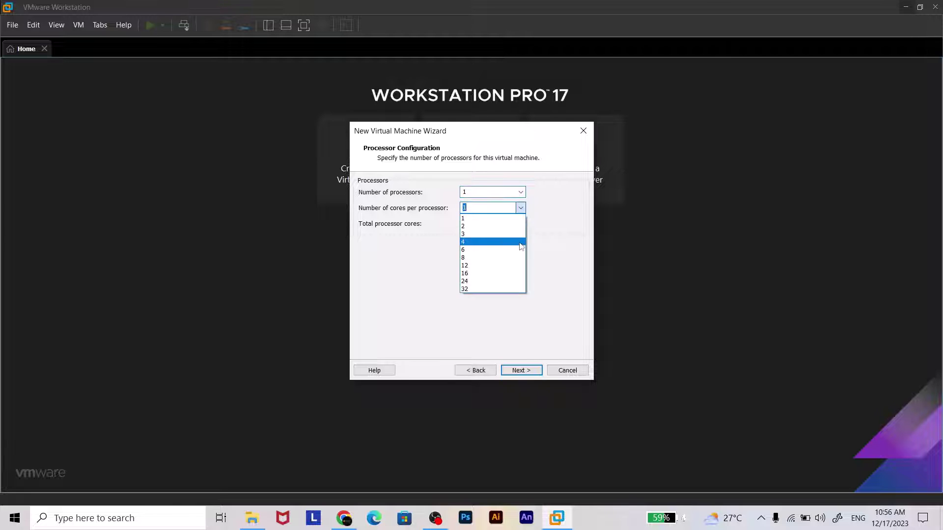
{"action": "left_click", "coordinate": [517, 234]}
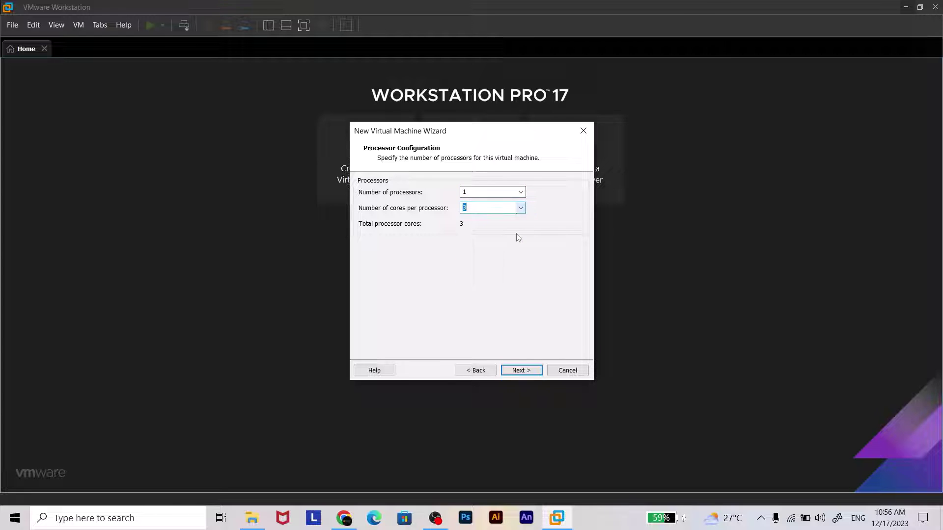
{"action": "left_click", "coordinate": [521, 369]}
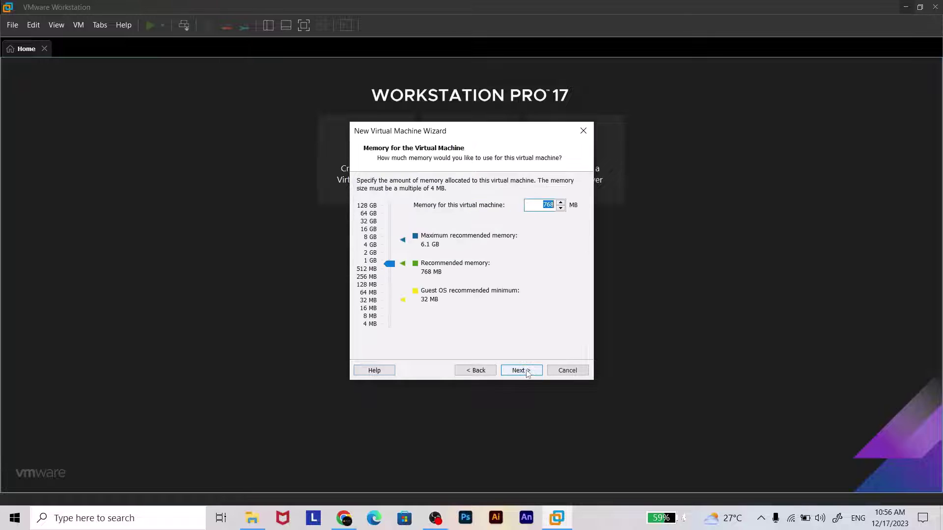
Allocate 4096 MB of memory to the virtual machine and choose bridged networking
{"action": "left_click", "coordinate": [371, 246]}
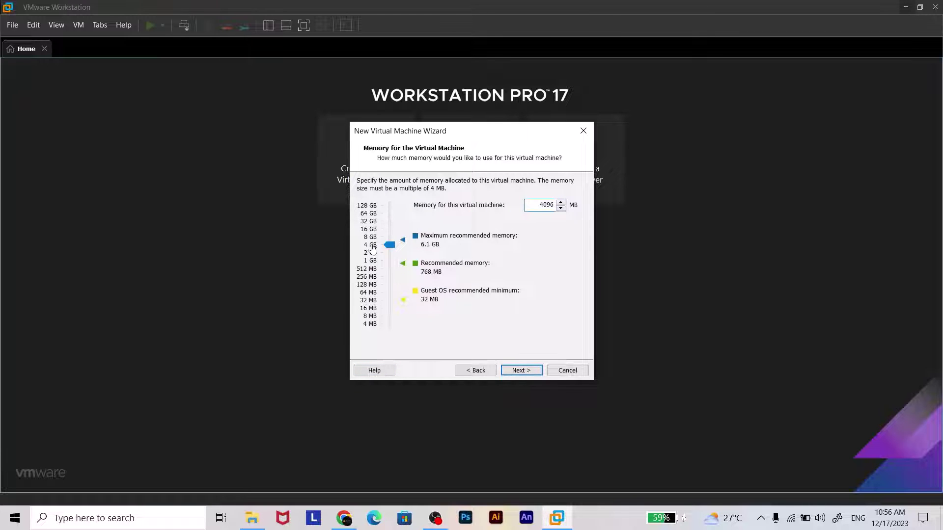
{"action": "left_click", "coordinate": [522, 370]}
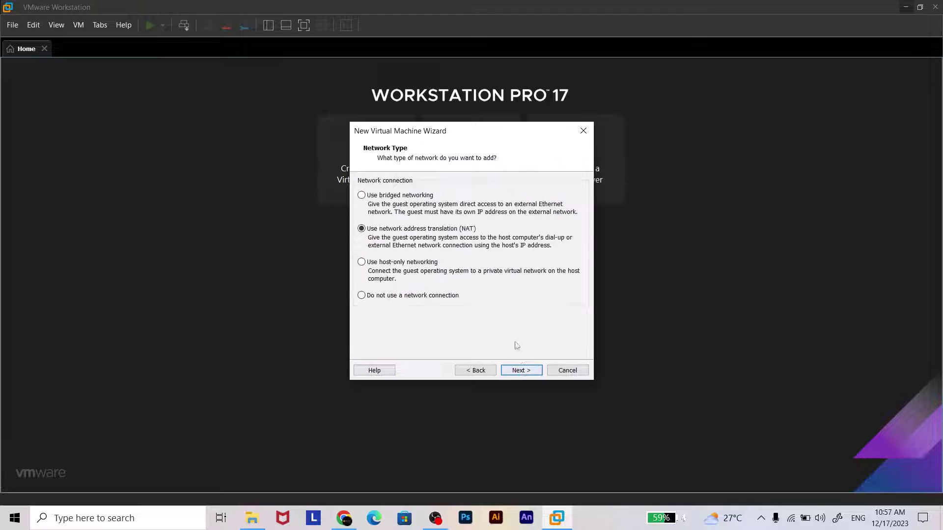
{"action": "left_click", "coordinate": [404, 197]}
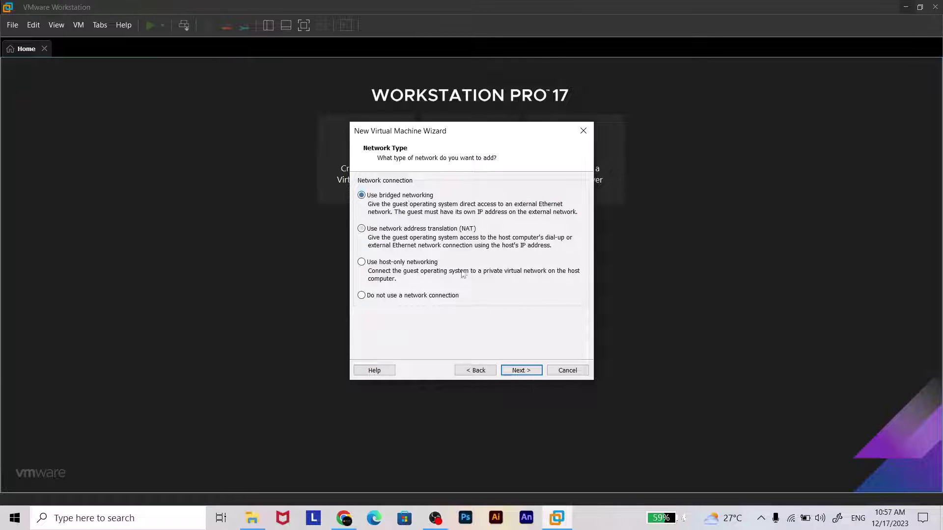
{"action": "left_click", "coordinate": [526, 370]}
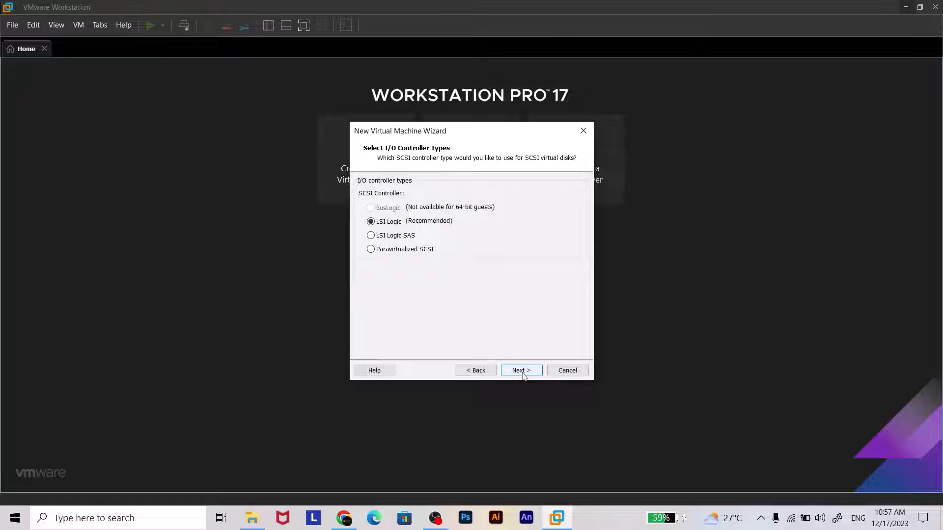
Accept the LSI Logic controller and SCSI disk type, and choose to create a new virtual disk
{"action": "left_click", "coordinate": [524, 376]}
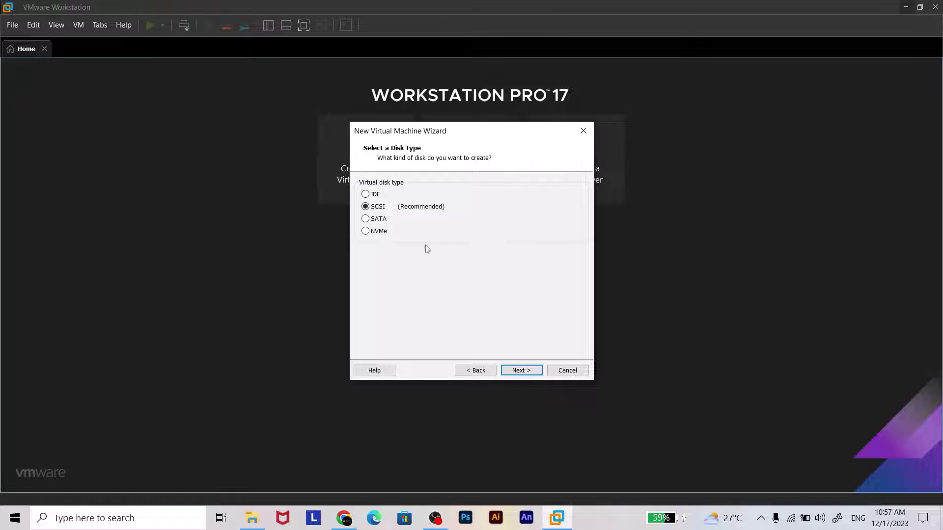
{"action": "left_click", "coordinate": [523, 372]}
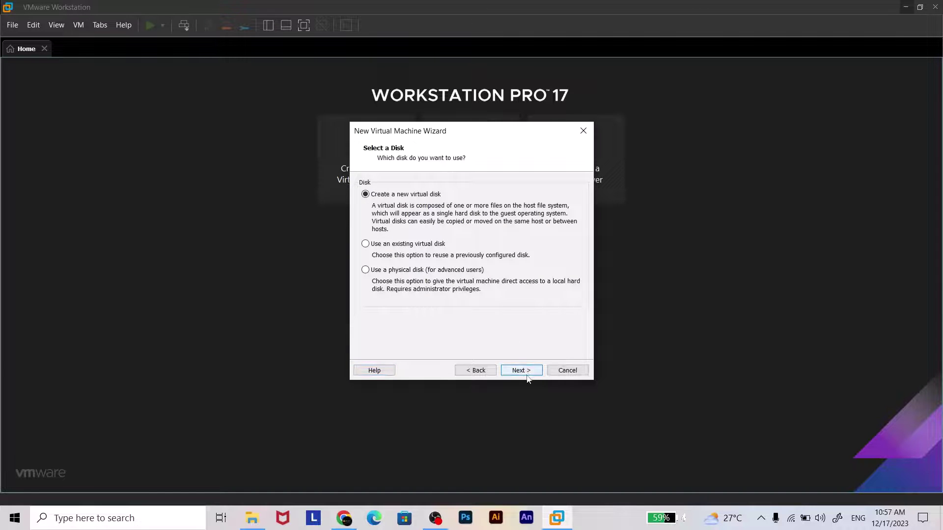
{"action": "left_click", "coordinate": [454, 271]}
{"action": "left_click", "coordinate": [404, 196]}
{"action": "left_click", "coordinate": [520, 370]}
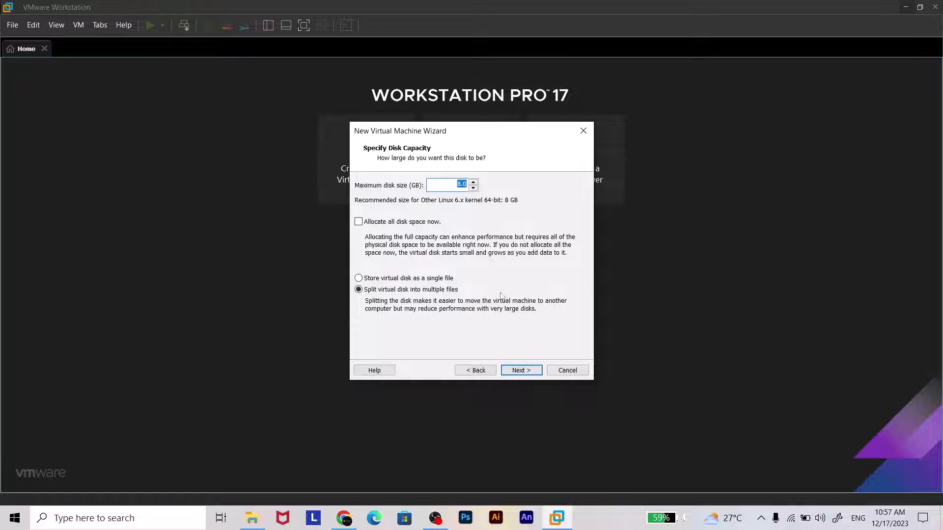
Set the maximum disk size to 128 GB and store the virtual disk as a single file
{"action": "left_click", "coordinate": [451, 278]}
{"action": "double_click", "coordinate": [464, 186]}
{"action": "type", "text": "128"}
{"action": "left_click", "coordinate": [532, 372]}
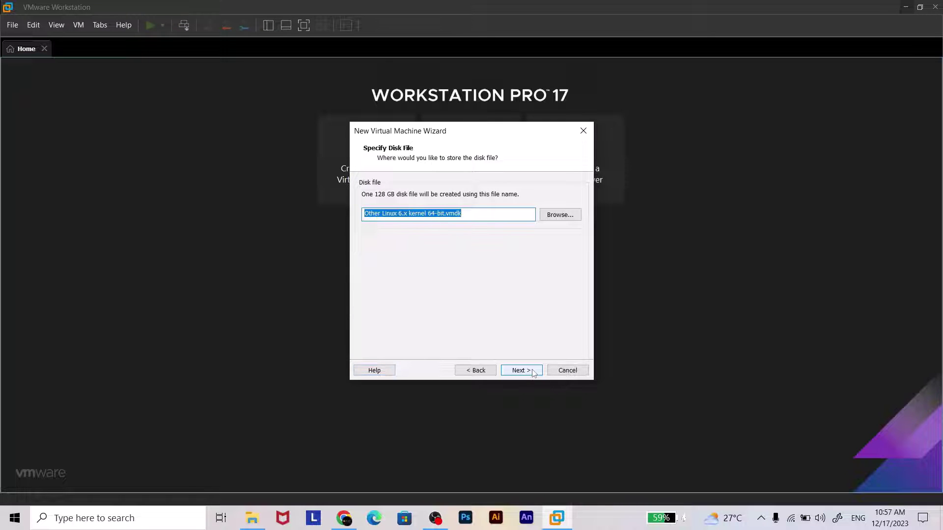
Store the virtual disk file in the VM folder on the Desktop, keeping its default file name
{"action": "left_click", "coordinate": [559, 215]}
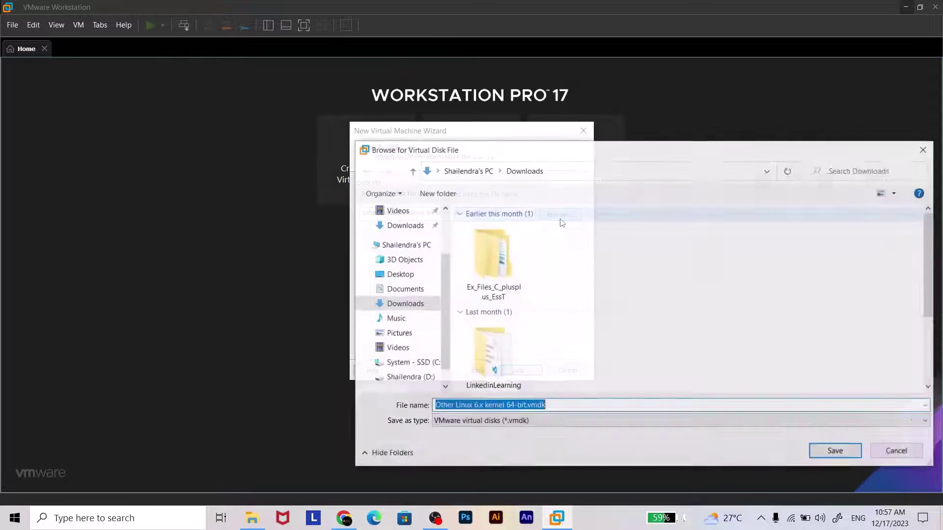
{"action": "left_click", "coordinate": [397, 274]}
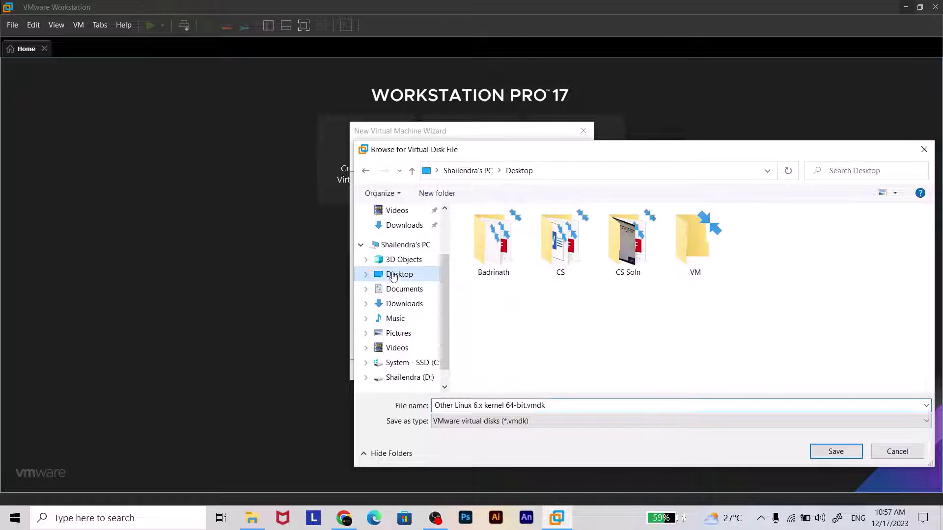
{"action": "double_click", "coordinate": [681, 240]}
{"action": "left_click", "coordinate": [835, 451]}
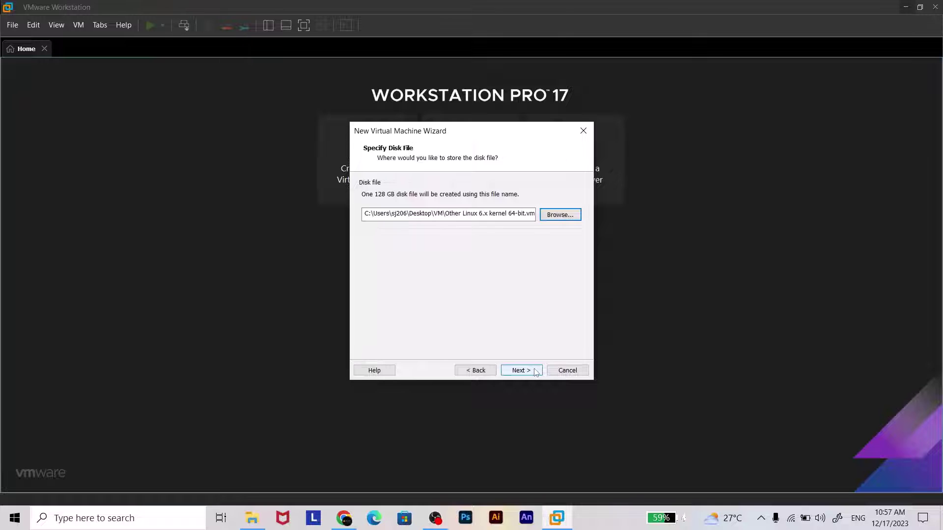
{"action": "left_click", "coordinate": [536, 371]}
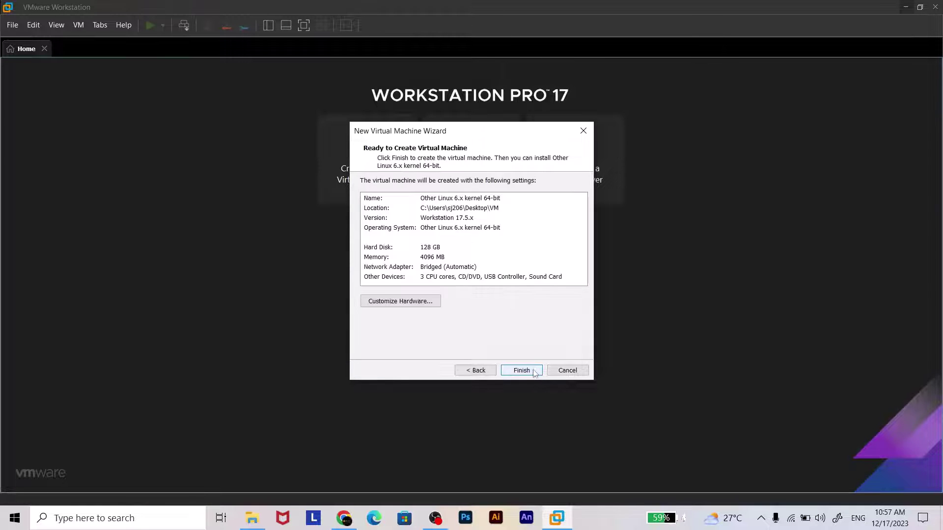
Review the processor, network, USB and sound card hardware, and enable Accelerate 3D graphics for the display
{"action": "left_click", "coordinate": [421, 303]}
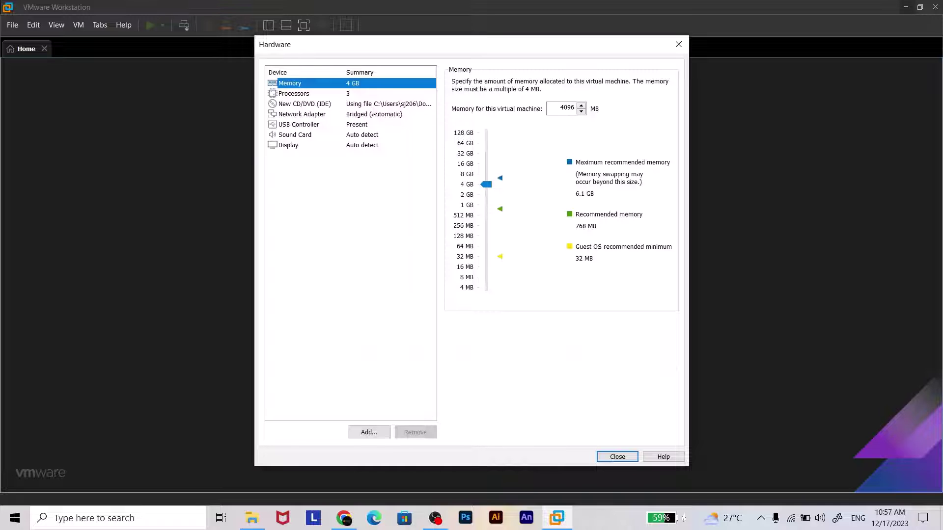
{"action": "left_click", "coordinate": [349, 93]}
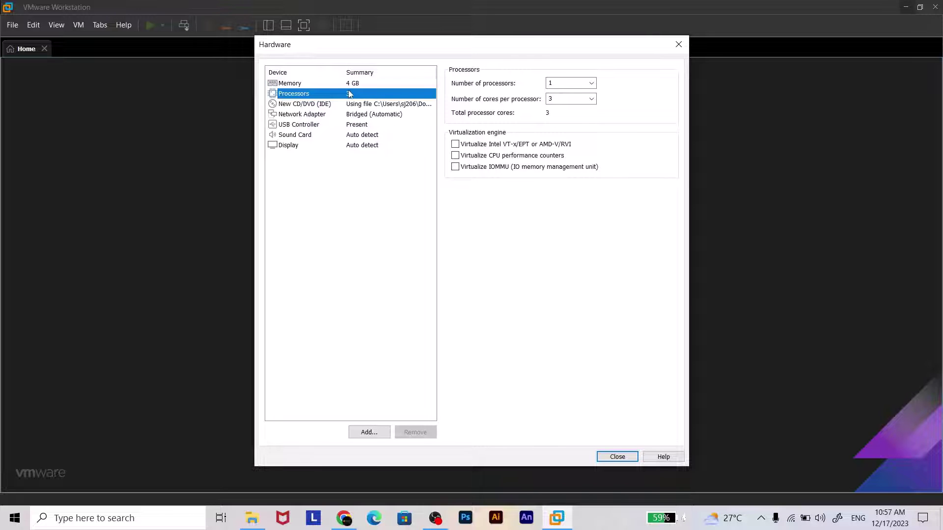
{"action": "left_click", "coordinate": [353, 115]}
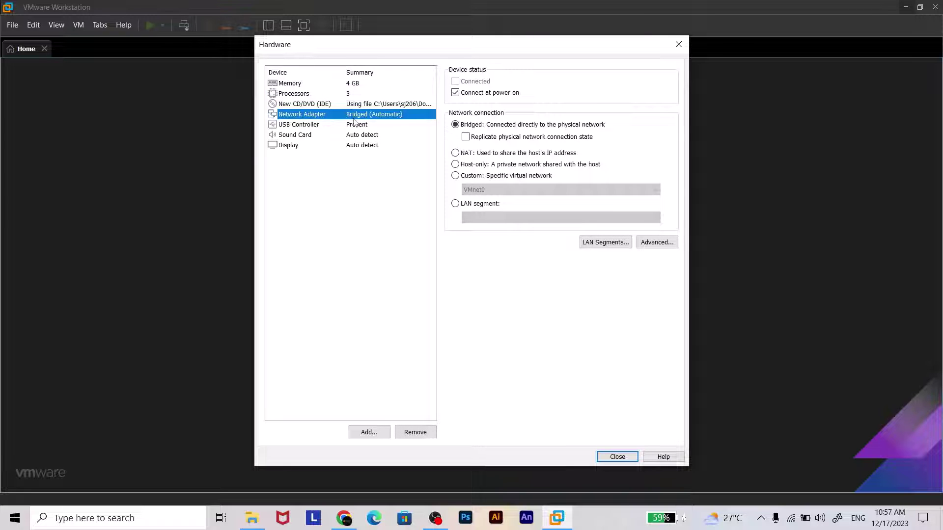
{"action": "left_click", "coordinate": [356, 125]}
{"action": "left_click", "coordinate": [358, 136]}
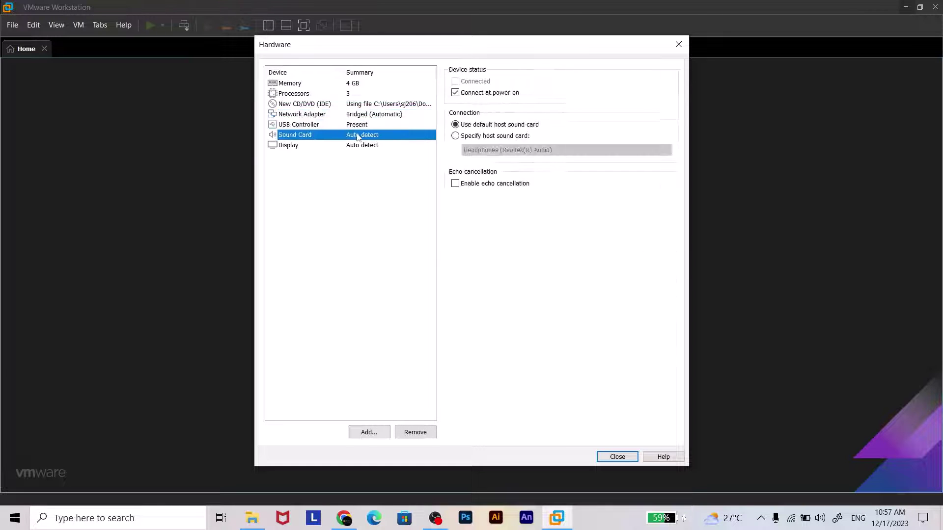
{"action": "left_click", "coordinate": [361, 146]}
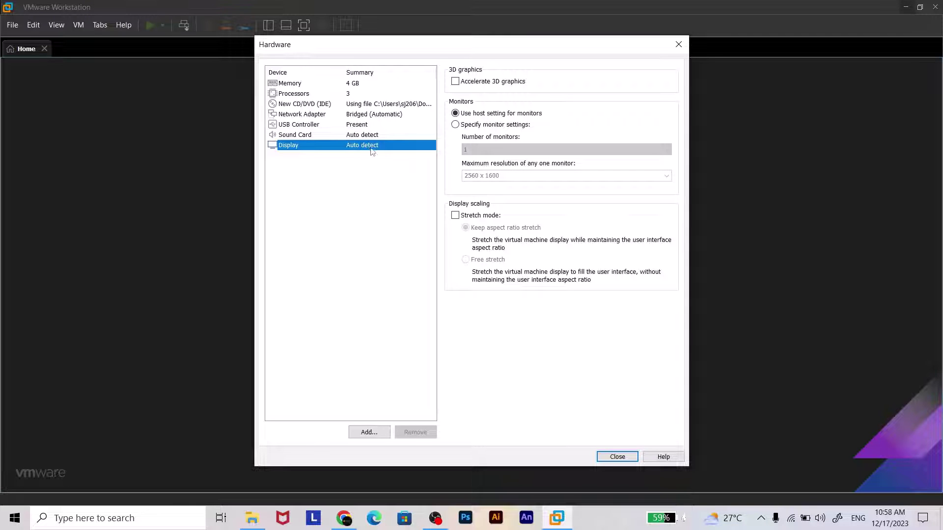
{"action": "left_click", "coordinate": [491, 81]}
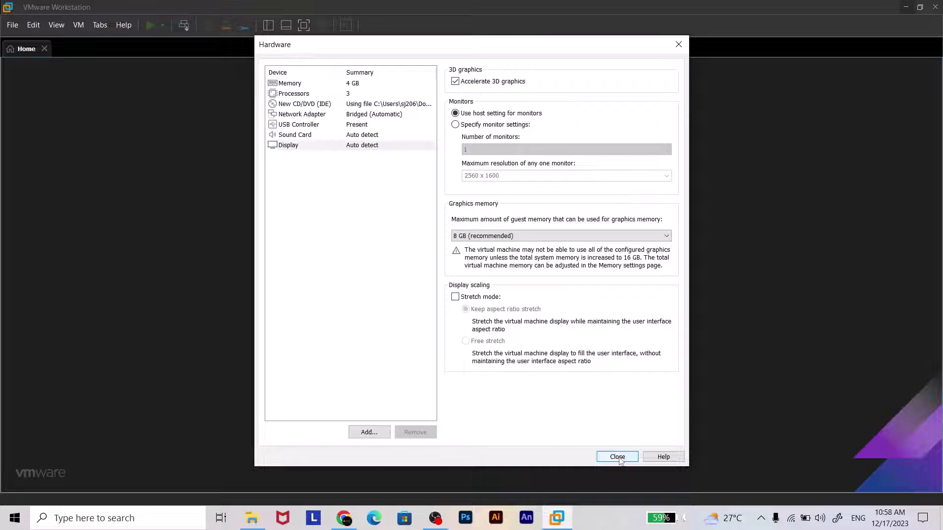
{"action": "left_click", "coordinate": [618, 457]}
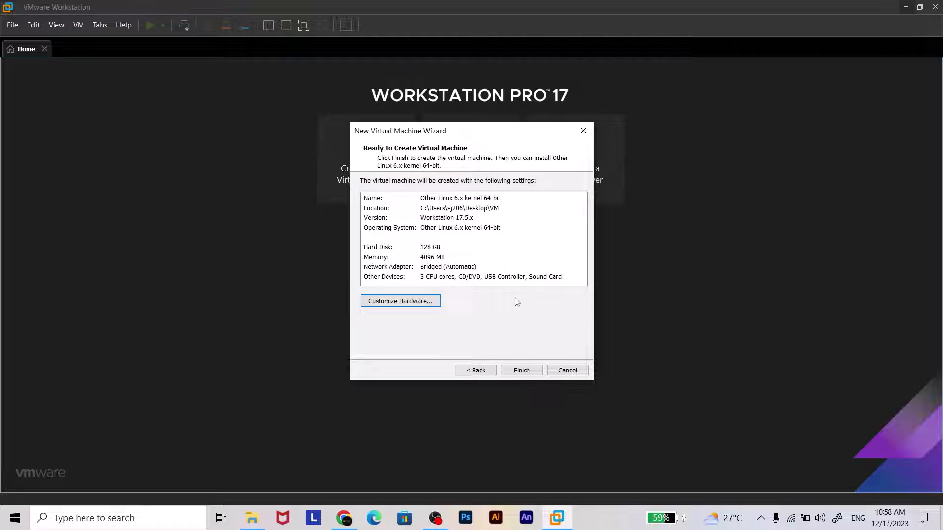
Enable VT-x/EPT or AMD-V/RVI, CPU performance counters and IOMMU virtualization for the processors, and finish creating the virtual machine
{"action": "left_click", "coordinate": [413, 303]}
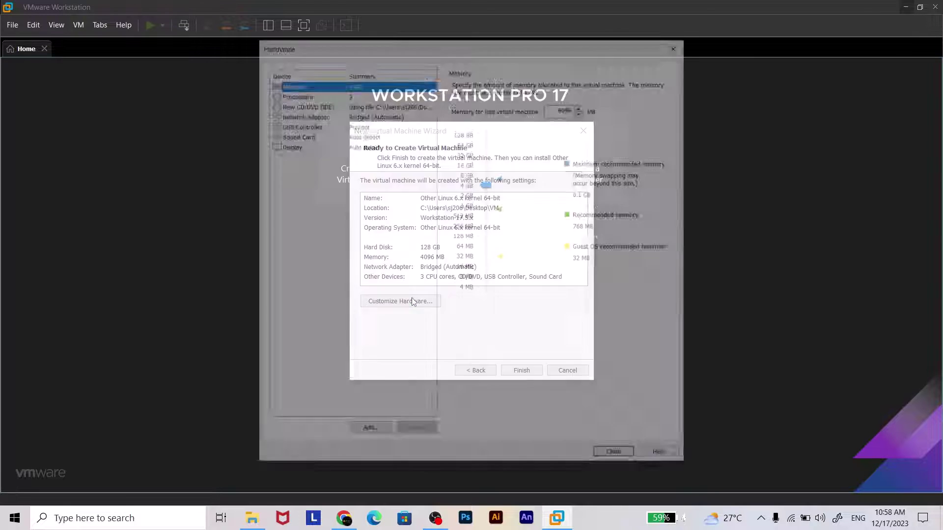
{"action": "left_click", "coordinate": [337, 97]}
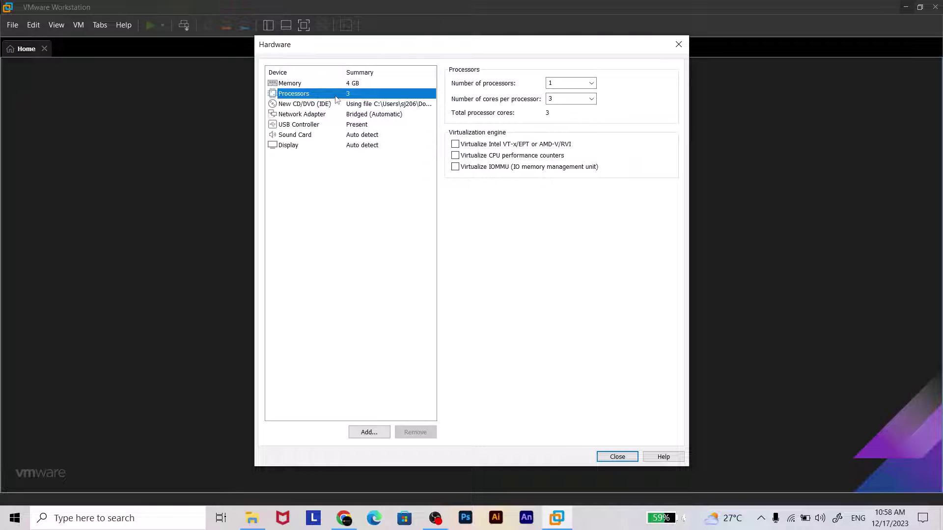
{"action": "left_click", "coordinate": [487, 144]}
{"action": "left_click", "coordinate": [488, 156]}
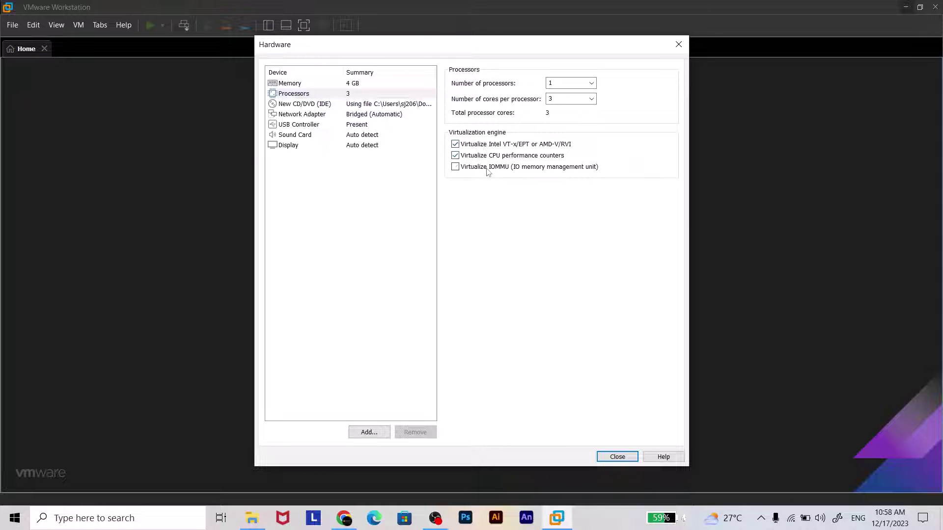
{"action": "left_click", "coordinate": [487, 168]}
{"action": "left_click", "coordinate": [617, 458]}
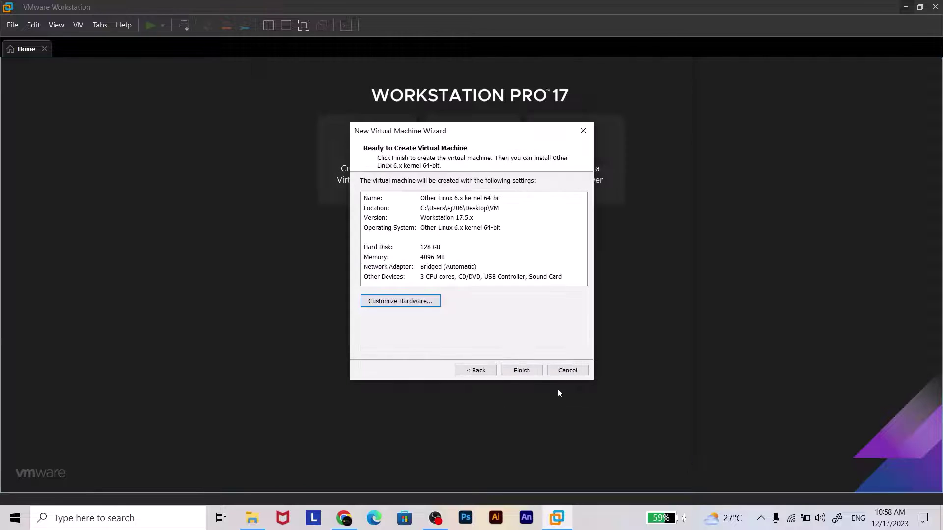
{"action": "left_click", "coordinate": [521, 371]}
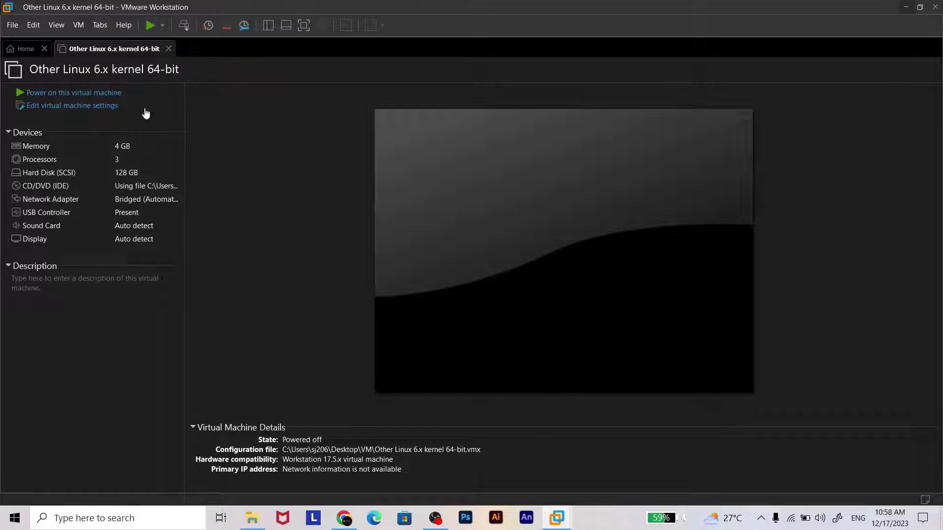
Boot the virtual machine with the "Vbox/VMWare - No HW Acceleration" VM option and dismiss the guest installation reminder
{"action": "left_click", "coordinate": [113, 94]}
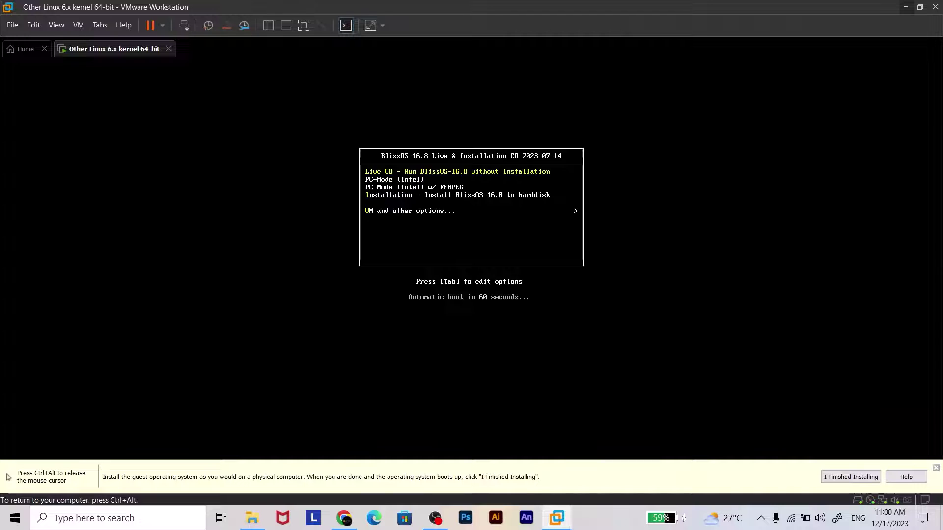
{"action": "key", "text": "Down"}
{"action": "key", "text": "Return"}
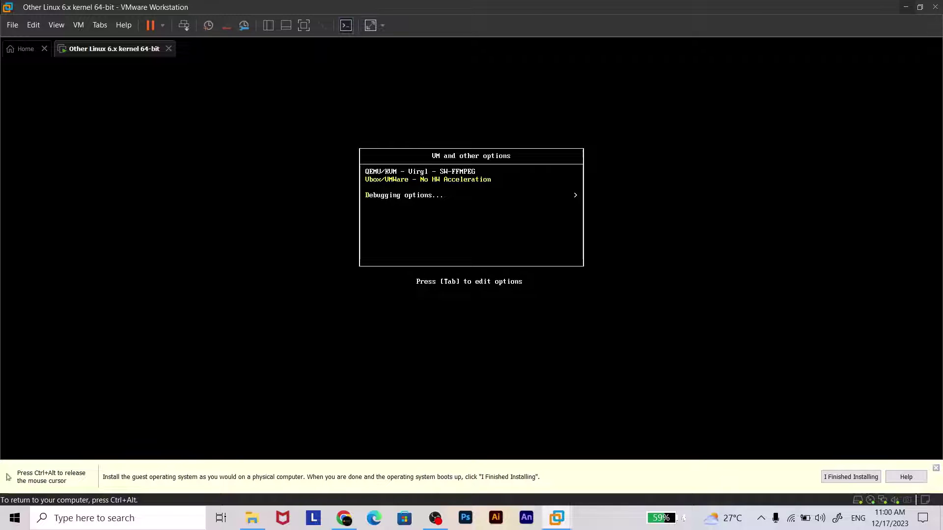
{"action": "key", "text": "Return"}
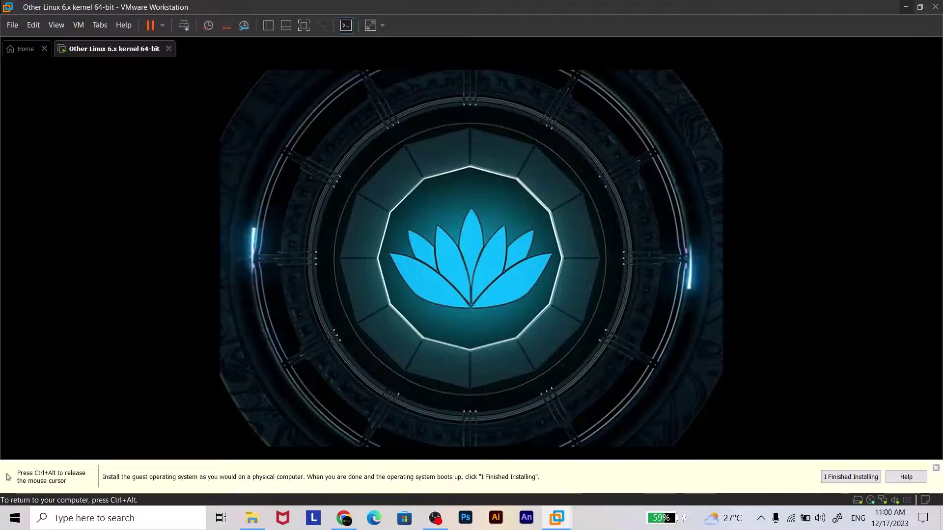
{"action": "key", "text": "ctrl+alt"}
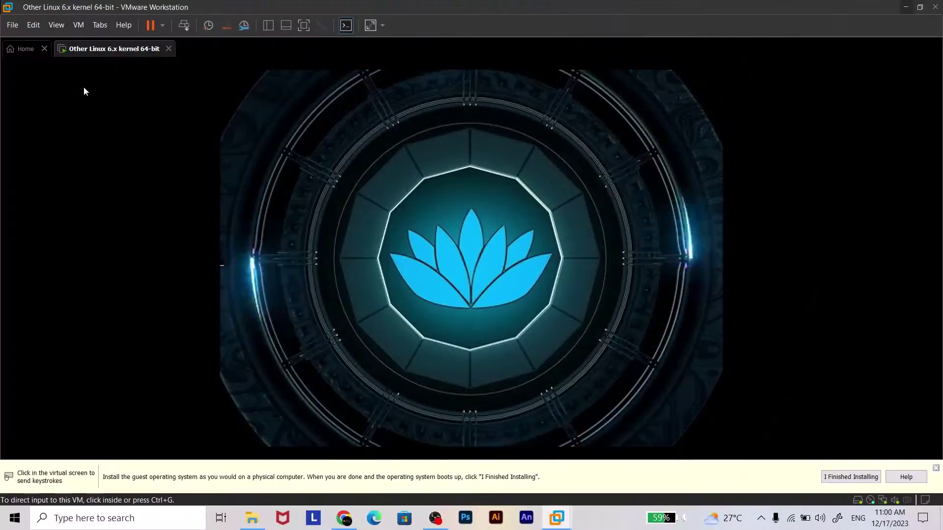
{"action": "left_click", "coordinate": [936, 468]}
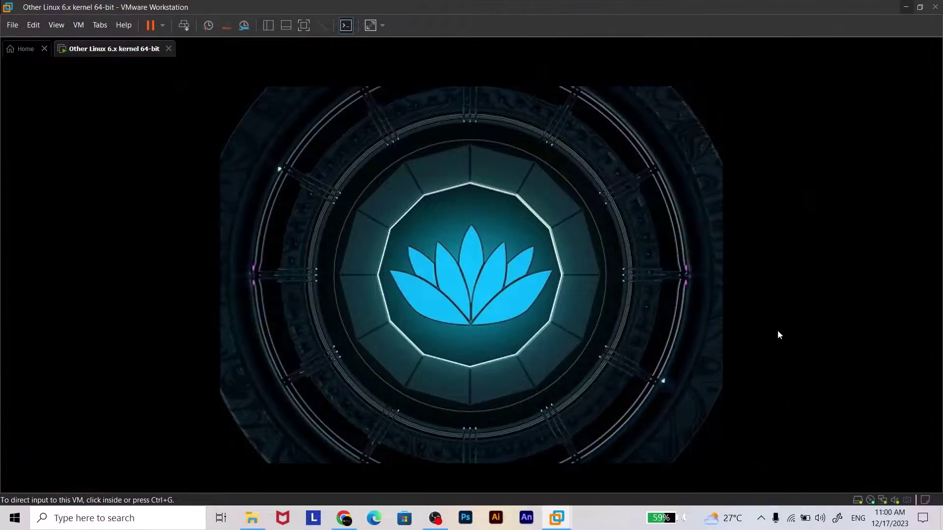
Open the Display size and text options from Vision Settings in the Bliss OS setup
{"action": "left_click", "coordinate": [337, 147]}
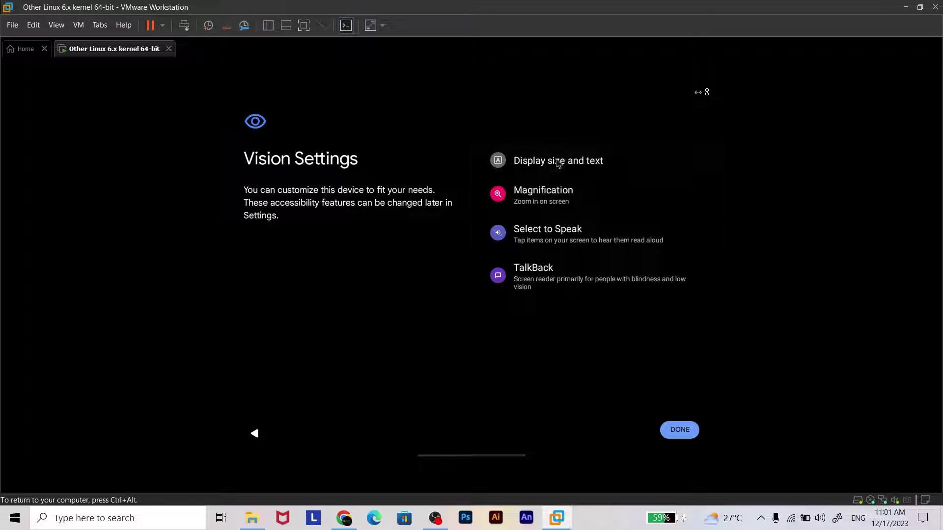
{"action": "left_click", "coordinate": [559, 167]}
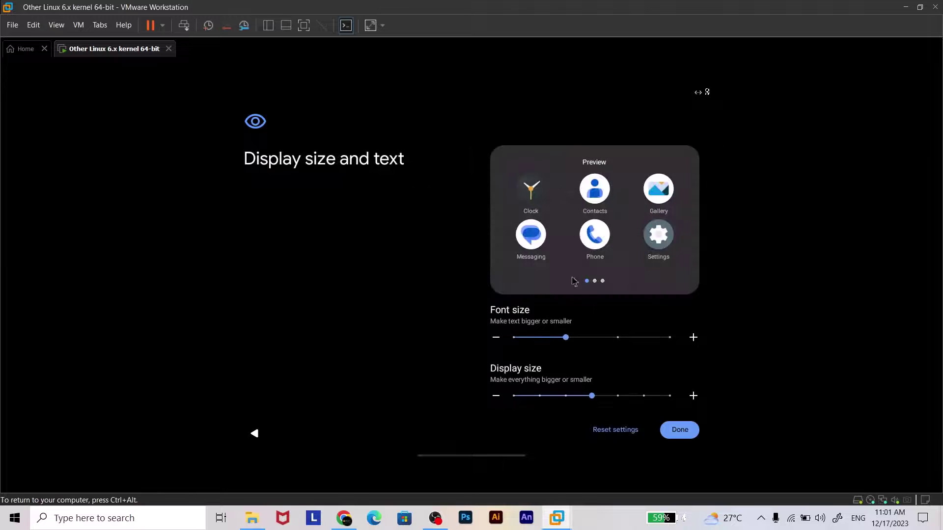
Try out larger and smaller font and display sizes against the preview
{"action": "left_click_drag", "start_coordinate": [592, 399], "coordinate": [616, 396]}
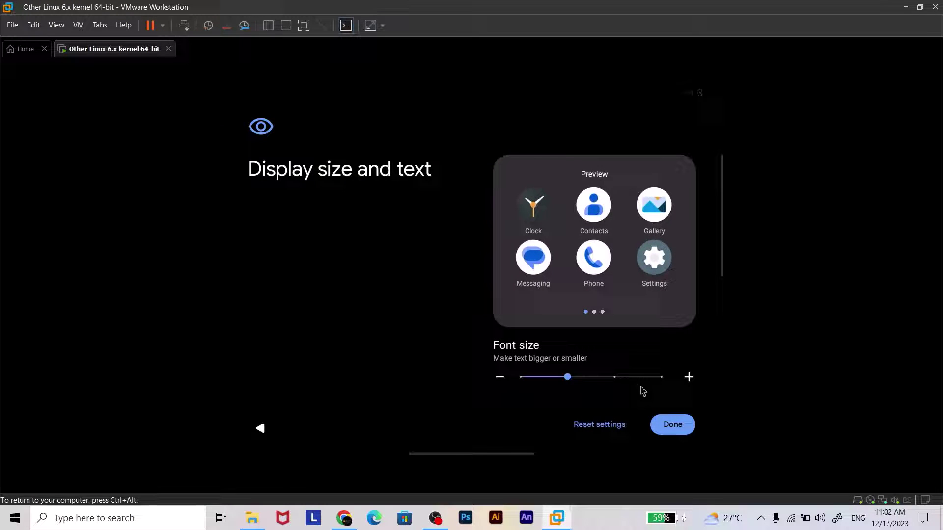
{"action": "left_click", "coordinate": [616, 379]}
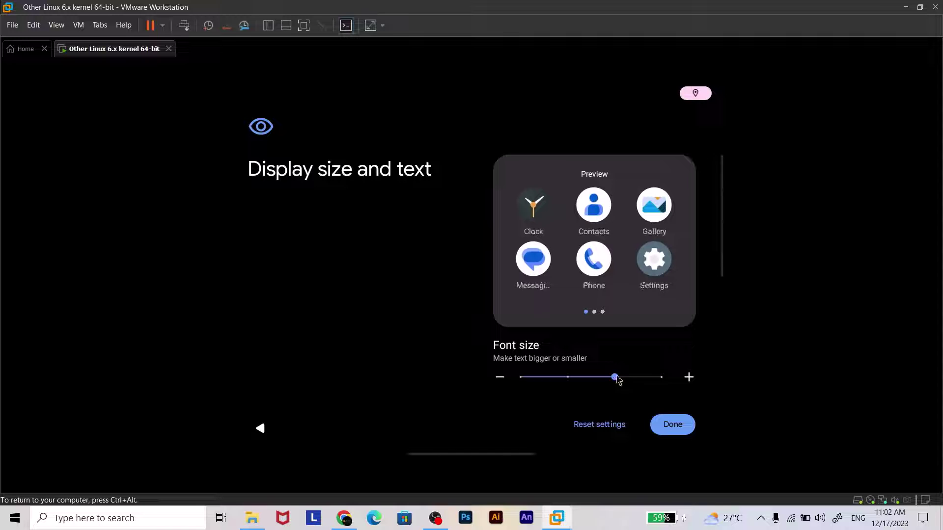
{"action": "left_click", "coordinate": [529, 387]}
{"action": "scroll", "coordinate": [590, 319], "scroll_direction": "down", "scroll_amount": 3}
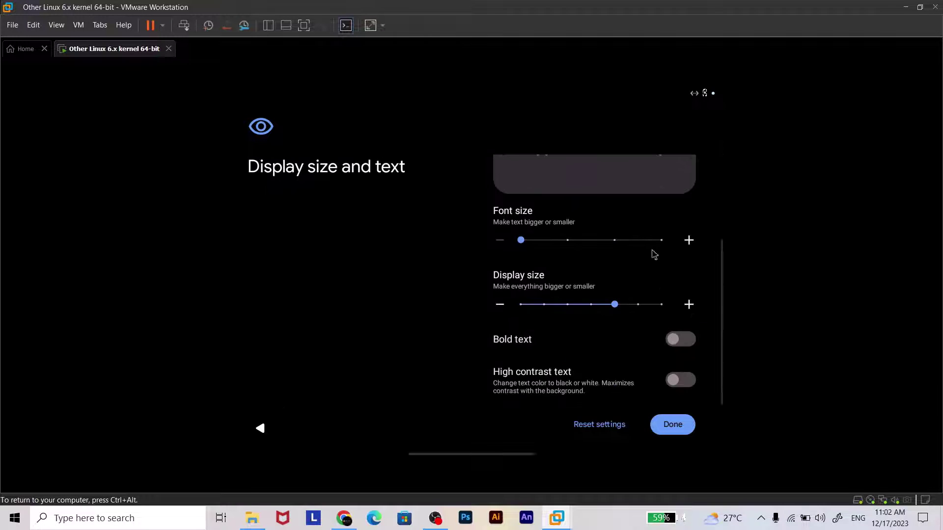
{"action": "left_click", "coordinate": [591, 306]}
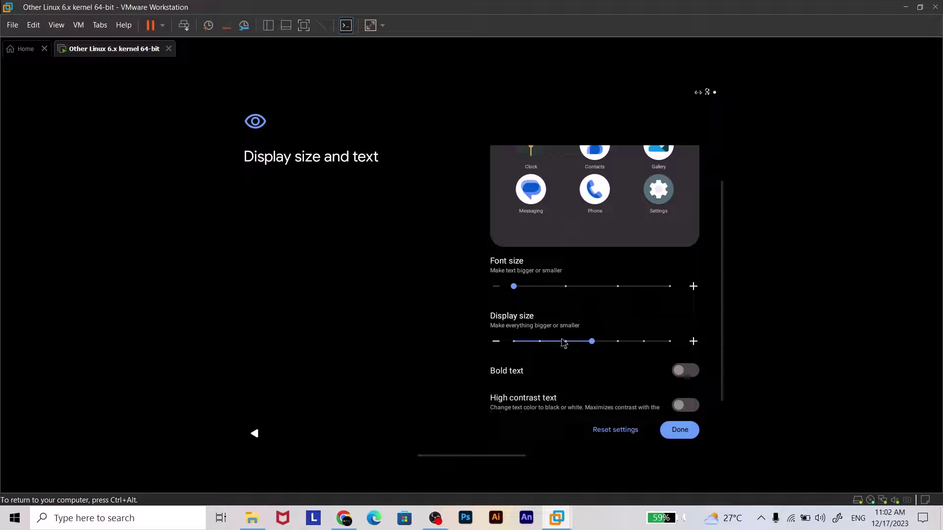
{"action": "left_click", "coordinate": [542, 342]}
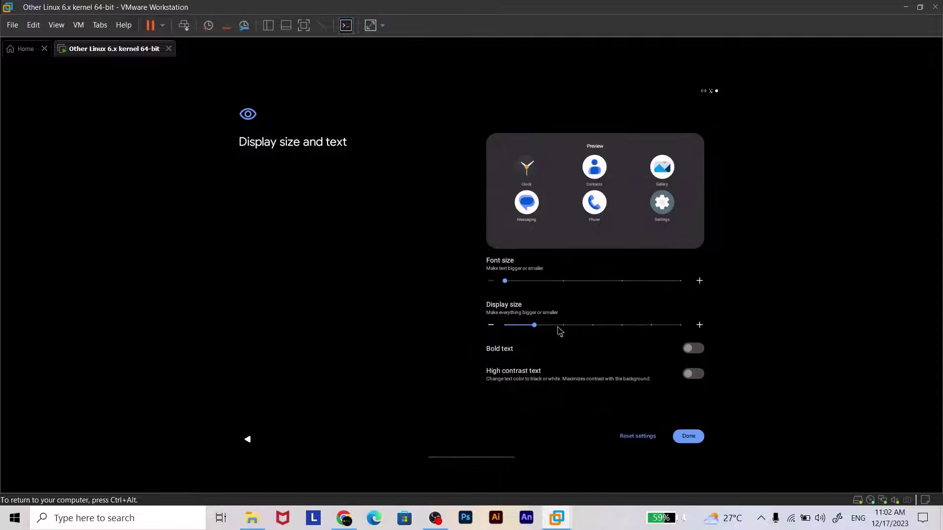
Set the display size to the third of seven levels and the font size to the second of four
{"action": "left_click", "coordinate": [562, 326]}
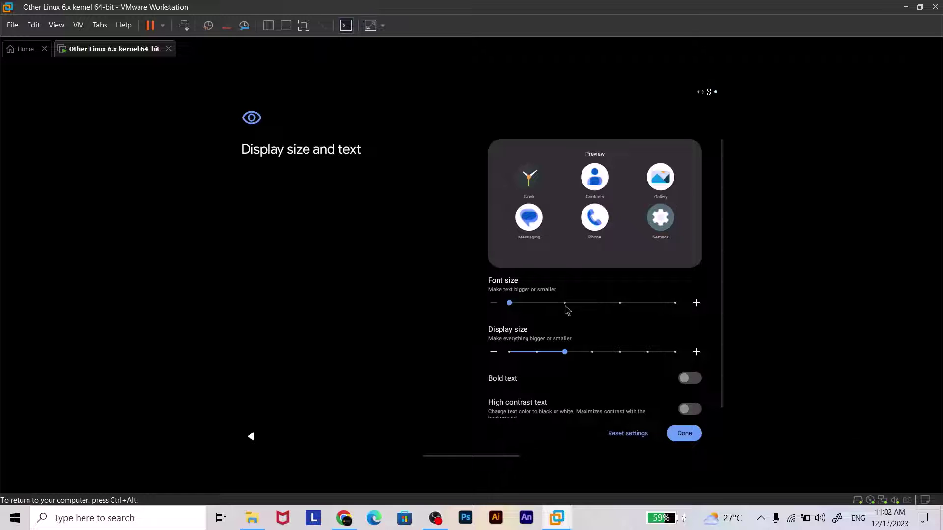
{"action": "left_click", "coordinate": [564, 306]}
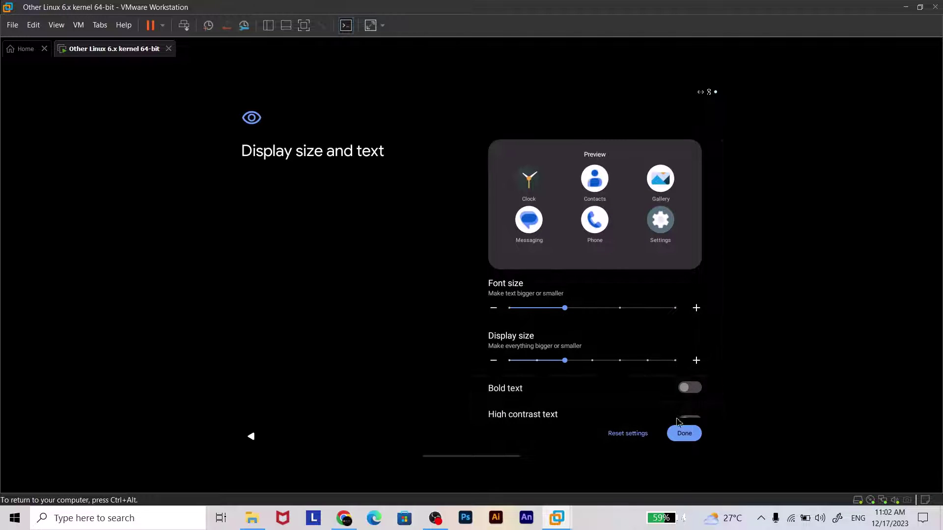